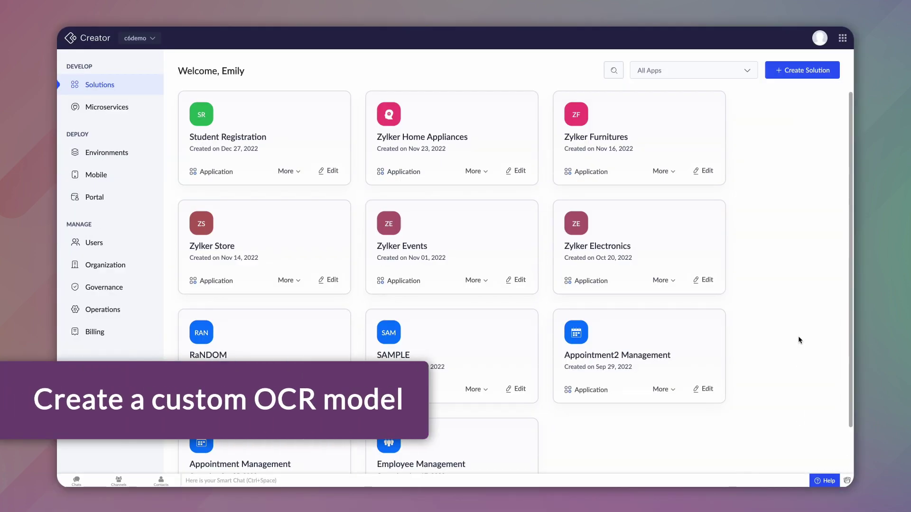
- Start a new custom OCR model from the Microservices AI Models options
{"action": "left_click", "coordinate": [128, 108]}
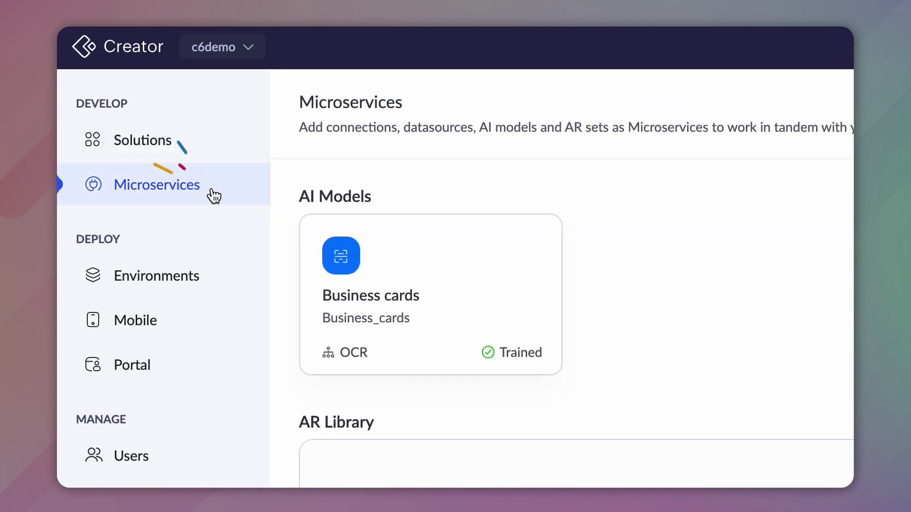
{"action": "left_click", "coordinate": [723, 129]}
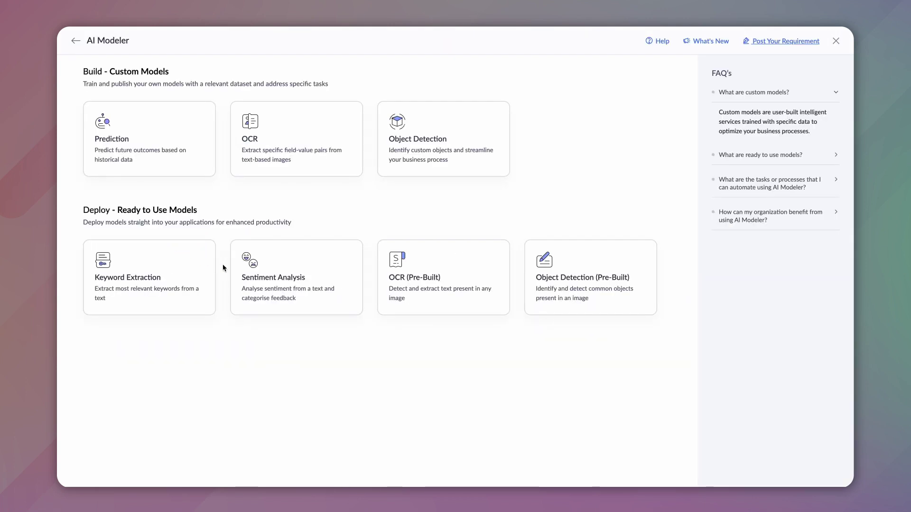
{"action": "left_click", "coordinate": [294, 151]}
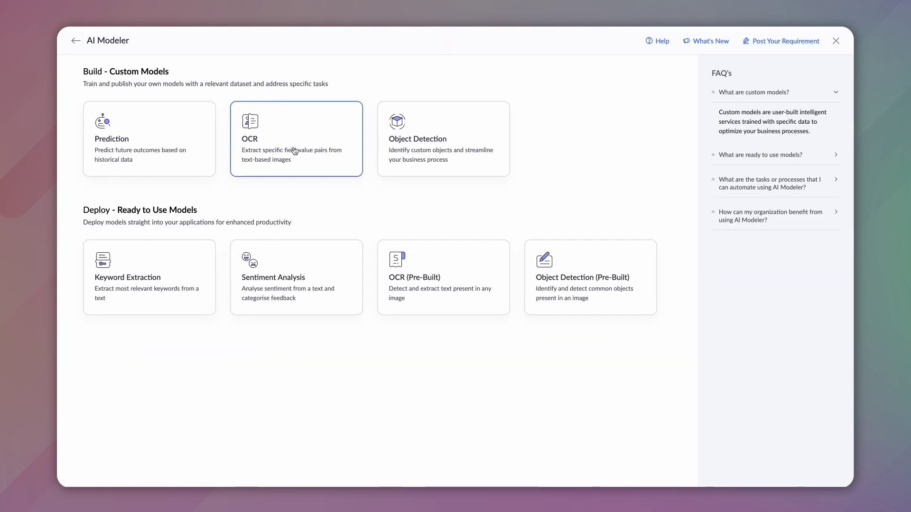
{"action": "type", "text": "Extract Invoice"}
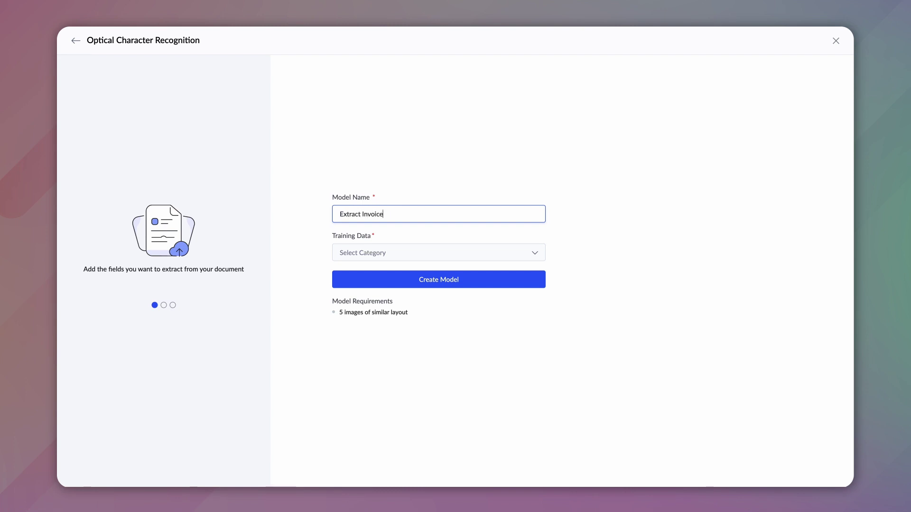
{"action": "type", "text": " texts"}
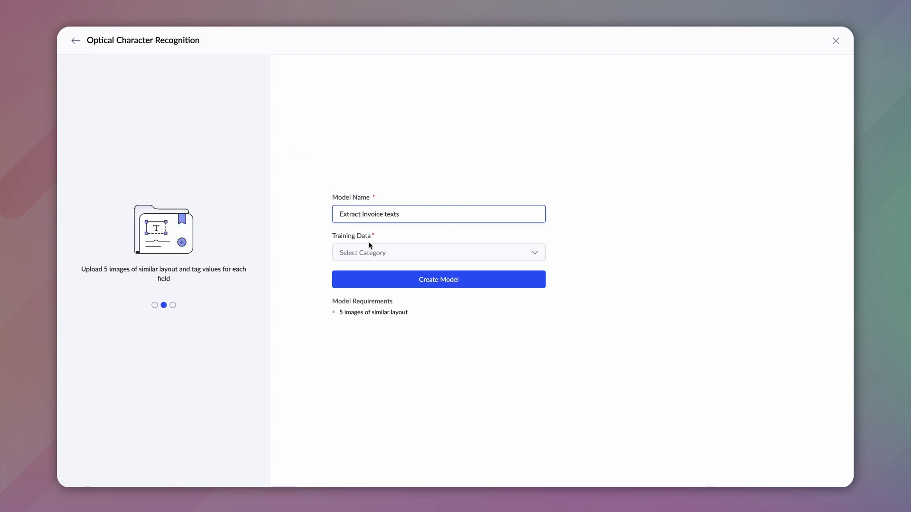
- Set the training data category to Invoices and create the 'Extract Invoice texts' model
{"action": "left_click", "coordinate": [370, 252]}
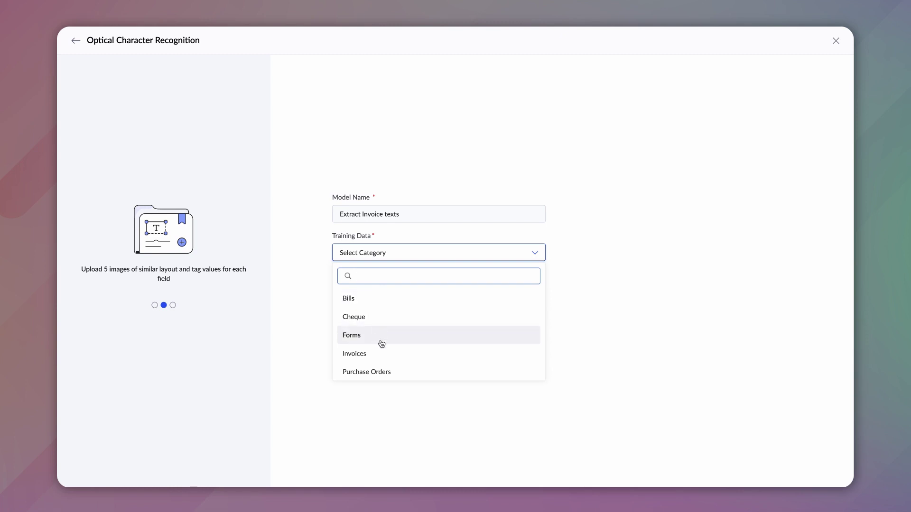
{"action": "scroll", "coordinate": [382, 344], "scroll_direction": "down", "scroll_amount": 1}
{"action": "scroll", "coordinate": [382, 344], "scroll_direction": "down", "scroll_amount": 1}
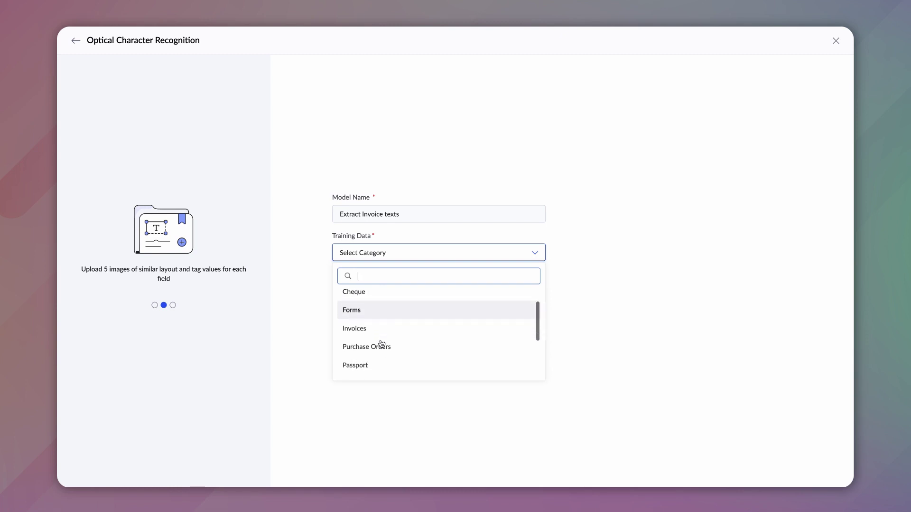
{"action": "scroll", "coordinate": [381, 344], "scroll_direction": "down", "scroll_amount": 1}
{"action": "scroll", "coordinate": [381, 343], "scroll_direction": "down", "scroll_amount": 1}
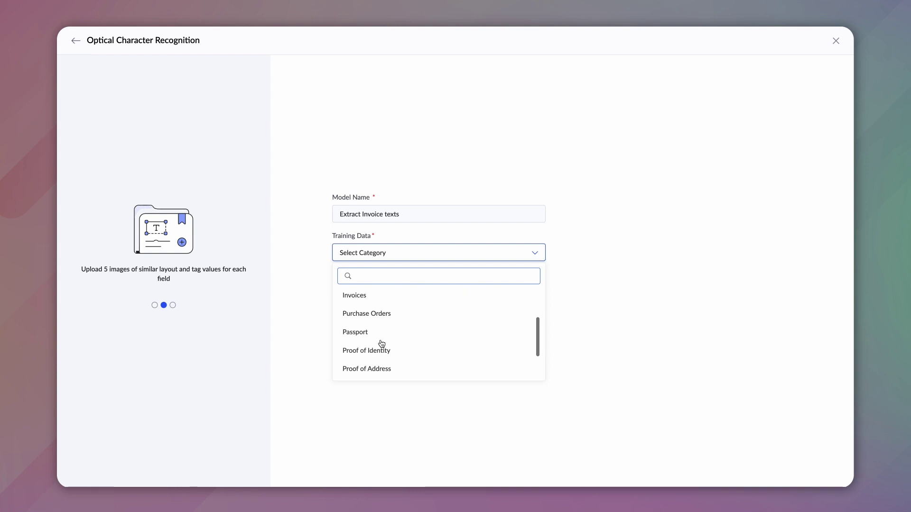
{"action": "scroll", "coordinate": [381, 344], "scroll_direction": "down", "scroll_amount": 1}
{"action": "scroll", "coordinate": [382, 343], "scroll_direction": "down", "scroll_amount": 1}
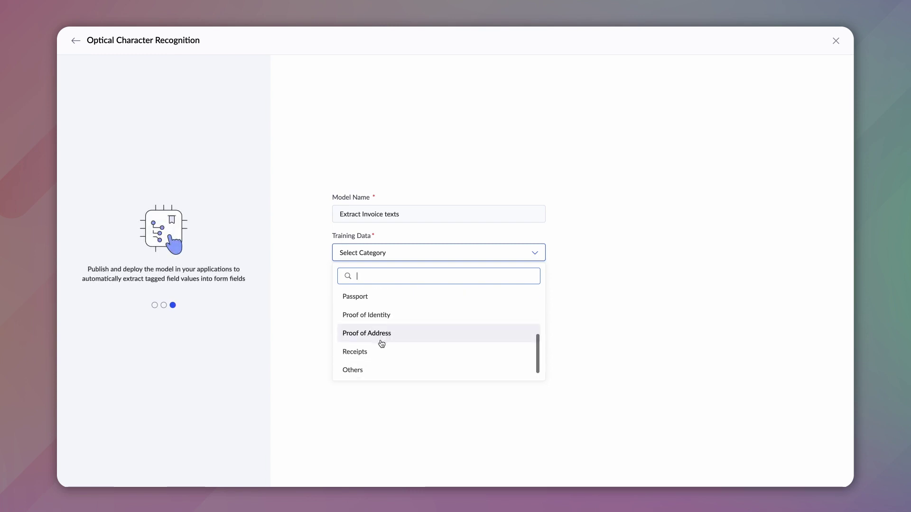
{"action": "left_click", "coordinate": [365, 367]}
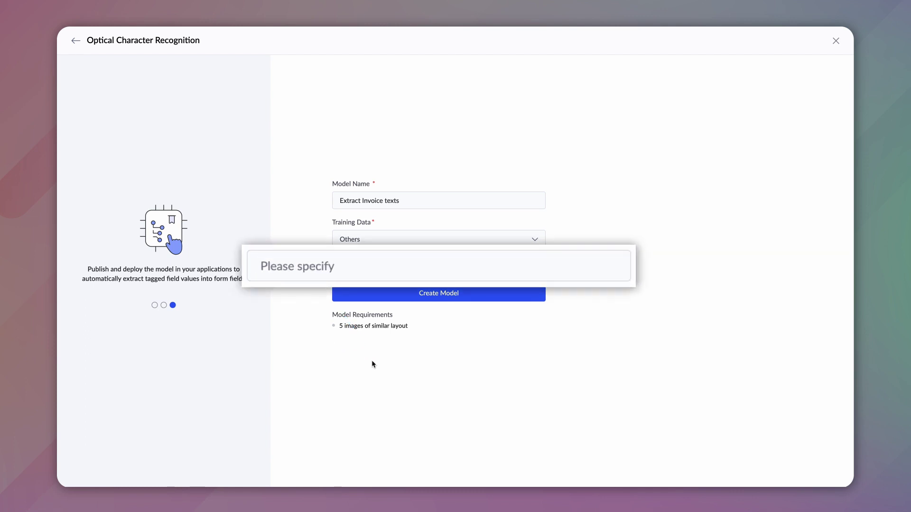
{"action": "left_click", "coordinate": [434, 245]}
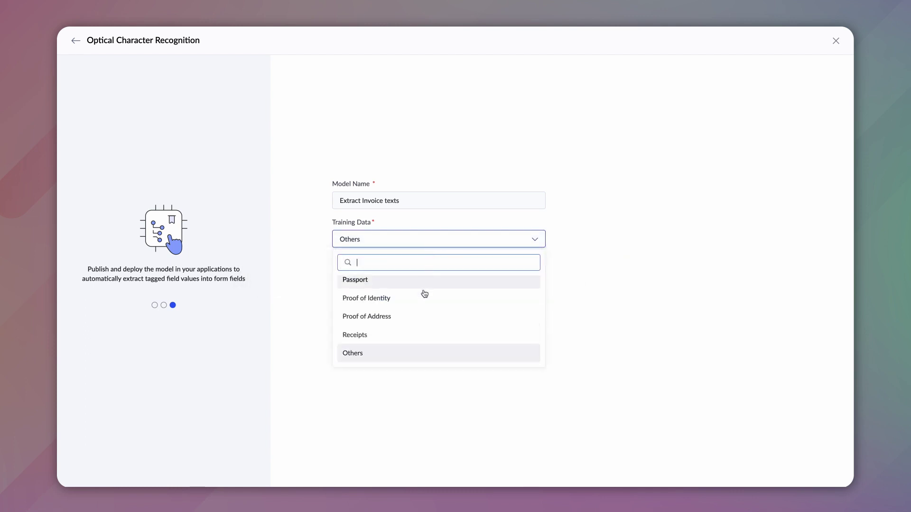
{"action": "scroll", "coordinate": [424, 294], "scroll_direction": "up", "scroll_amount": 3}
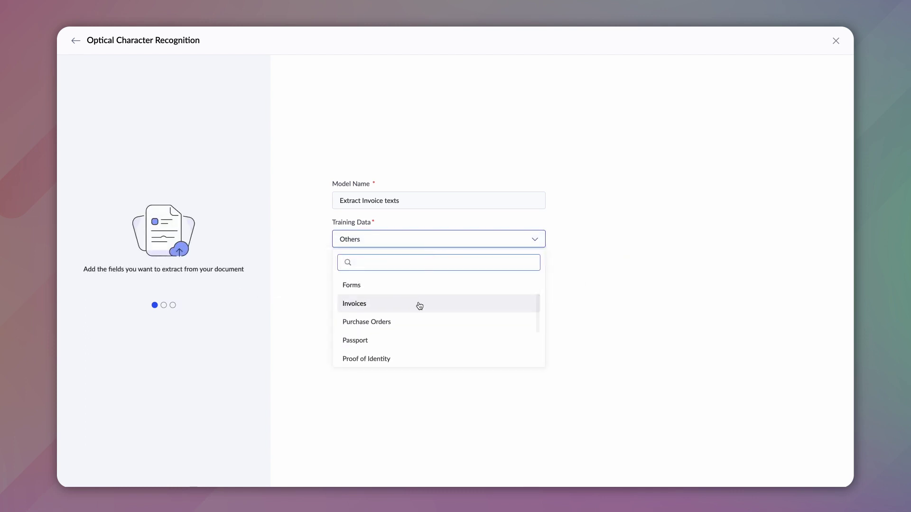
{"action": "left_click", "coordinate": [418, 304]}
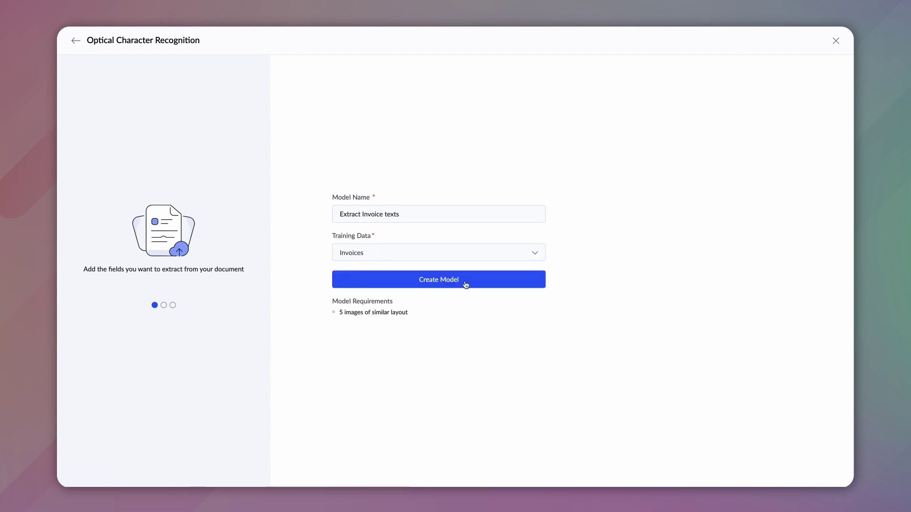
{"action": "left_click", "coordinate": [466, 283]}
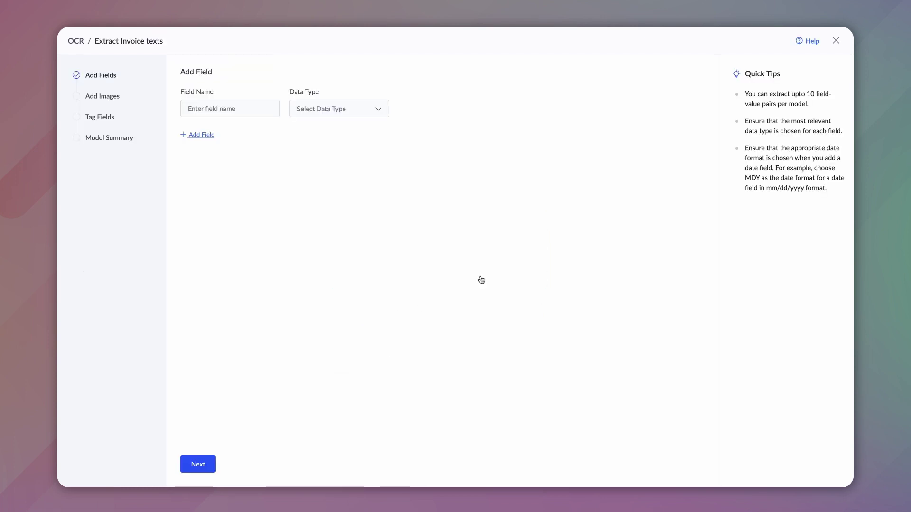
- Add four fields: Amount, Invoice Date, Due Date and Address
{"action": "left_click", "coordinate": [236, 113]}
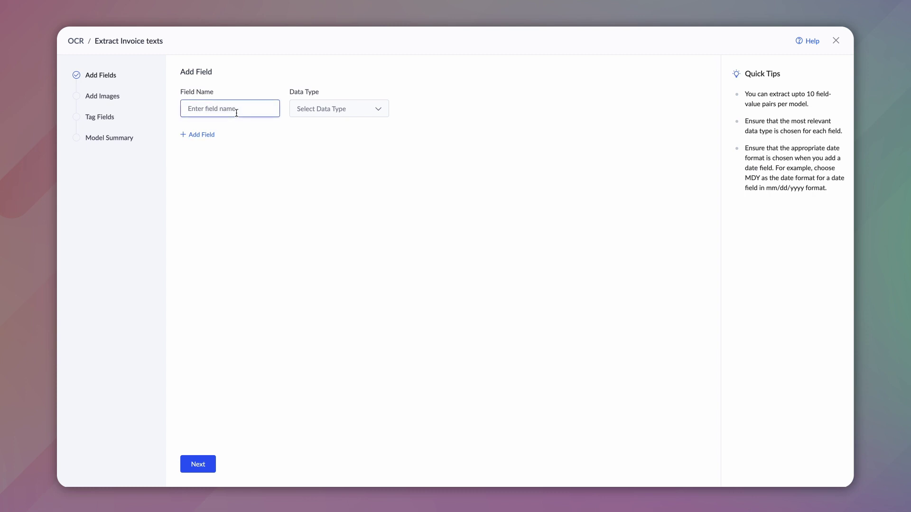
{"action": "type", "text": "Amo"}
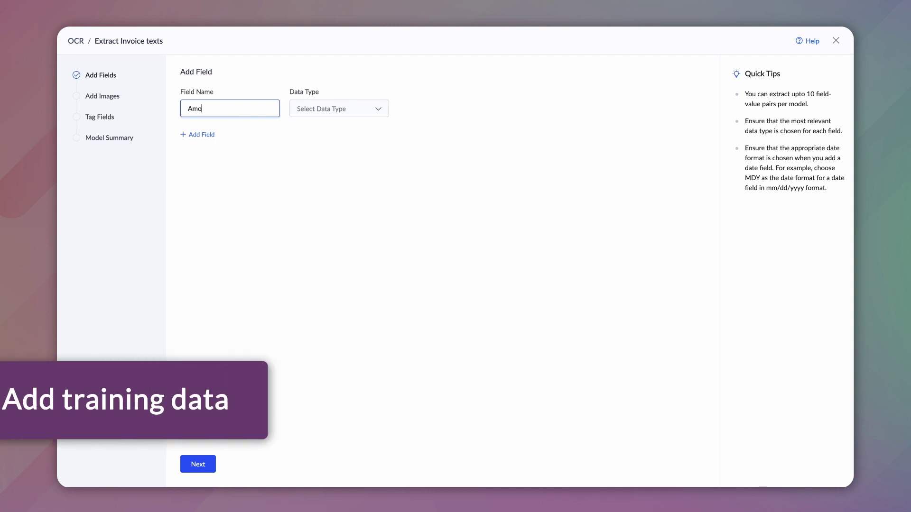
{"action": "type", "text": "unt"}
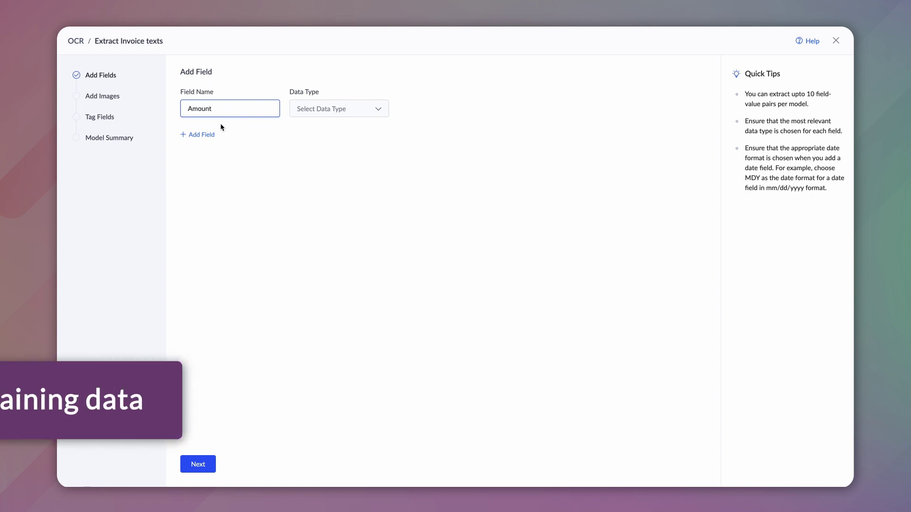
{"action": "left_click", "coordinate": [202, 135]}
{"action": "type", "text": "Invoice Date"}
{"action": "left_click", "coordinate": [202, 166]}
{"action": "type", "text": "Due Date"}
{"action": "left_click", "coordinate": [198, 198]}
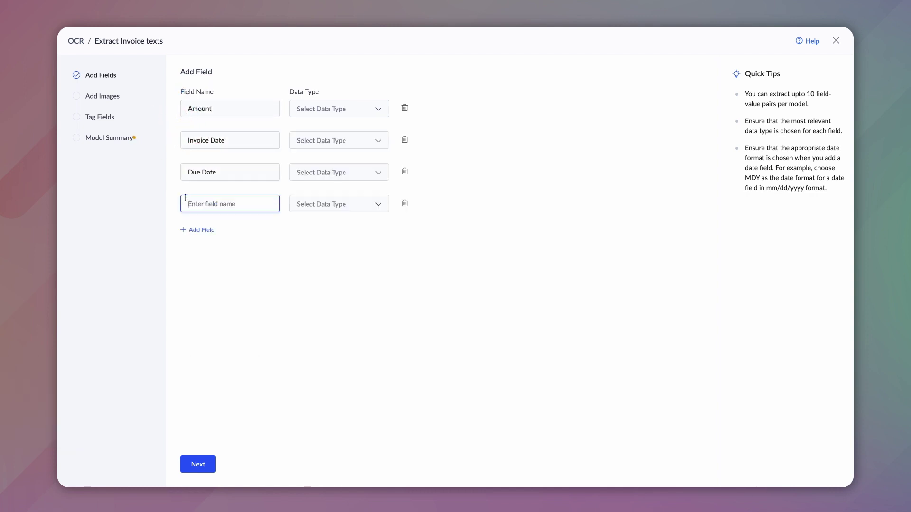
{"action": "type", "text": "Address"}
- Make Amount a Number, Invoice Date and Due Date Dates, and Address Text
{"action": "left_click", "coordinate": [328, 111]}
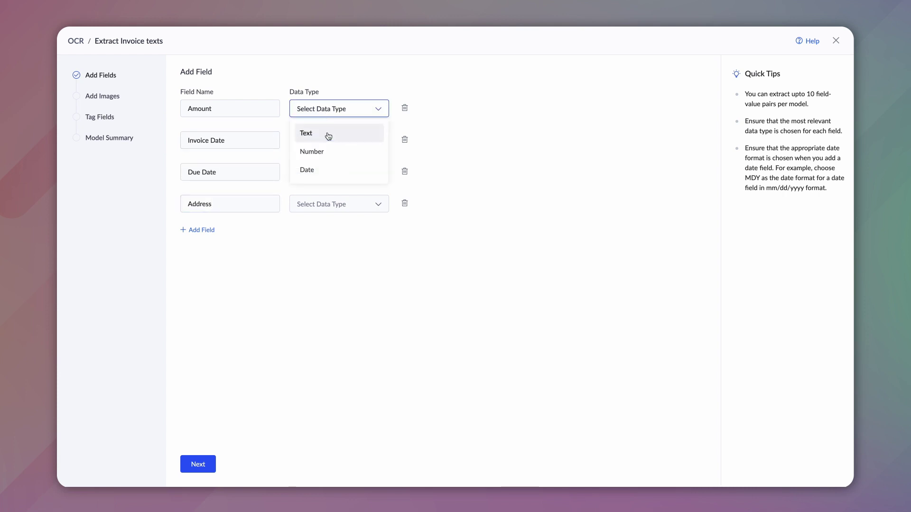
{"action": "left_click", "coordinate": [326, 151]}
{"action": "left_click", "coordinate": [335, 201]}
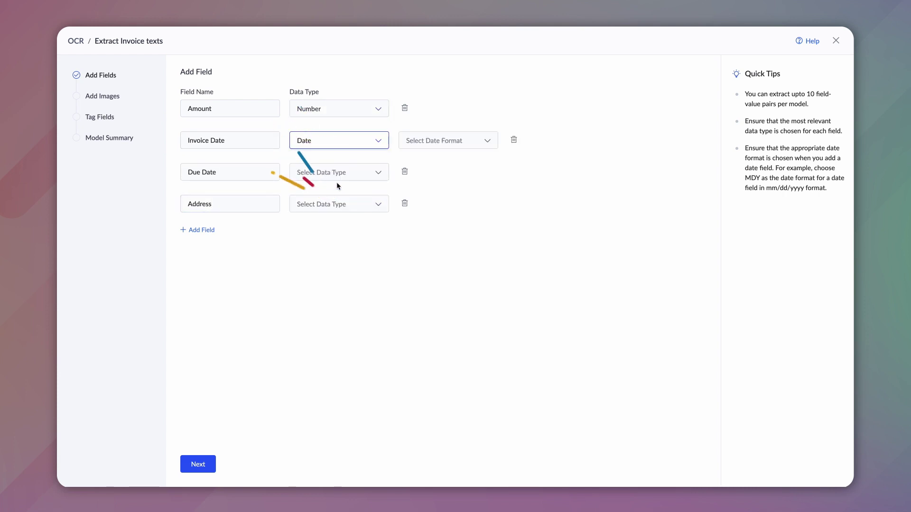
{"action": "left_click", "coordinate": [338, 173]}
{"action": "left_click", "coordinate": [328, 233]}
{"action": "left_click", "coordinate": [351, 205]}
{"action": "left_click", "coordinate": [348, 229]}
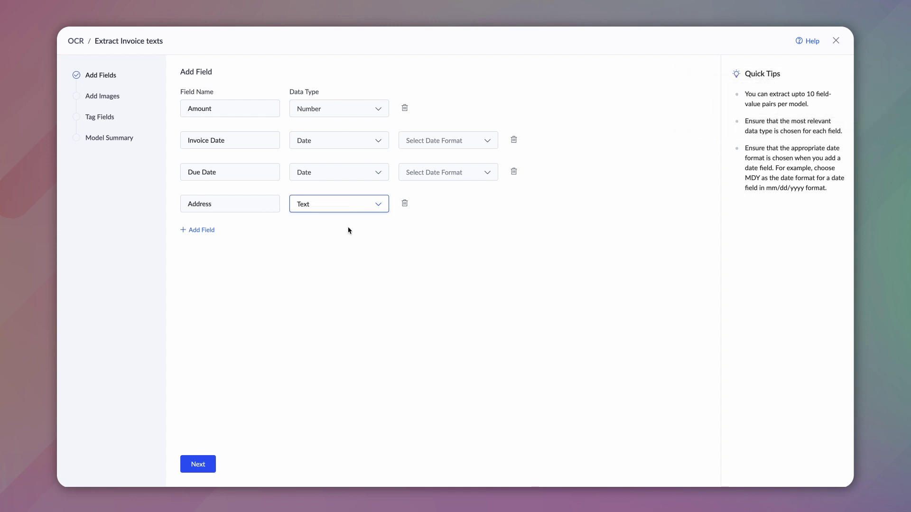
- Give Invoice Date and Due Date the day-month-year format, then continue
{"action": "left_click", "coordinate": [437, 142]}
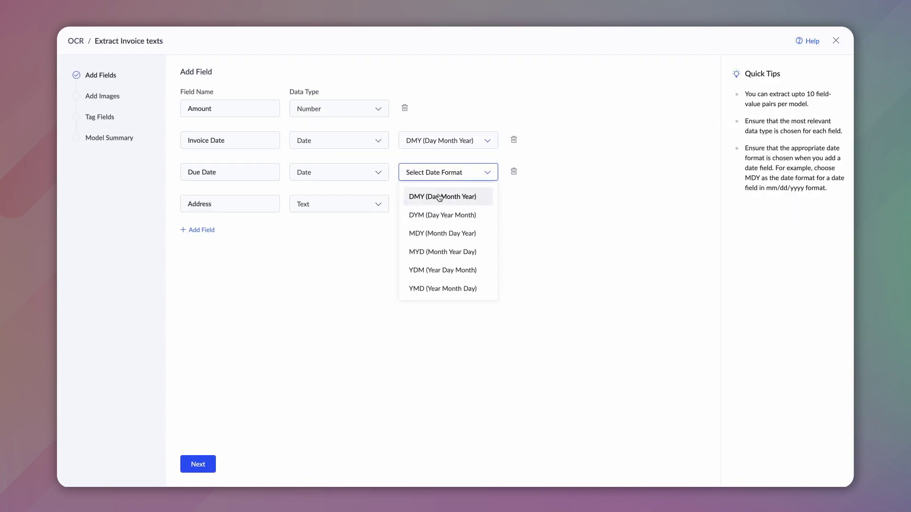
{"action": "left_click", "coordinate": [439, 197]}
{"action": "left_click", "coordinate": [201, 462]}
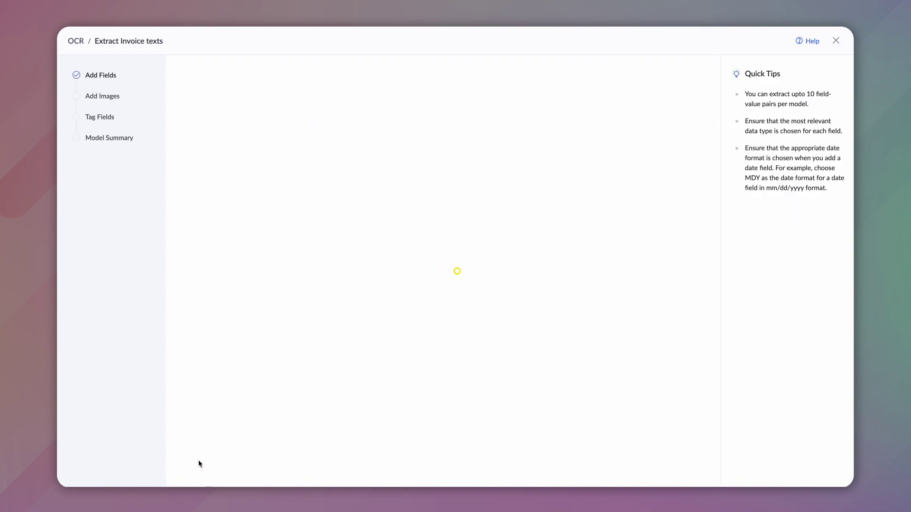
- Upload invoice images 01–05_Invoice.png as training data and continue to tagging
{"action": "left_click", "coordinate": [441, 301]}
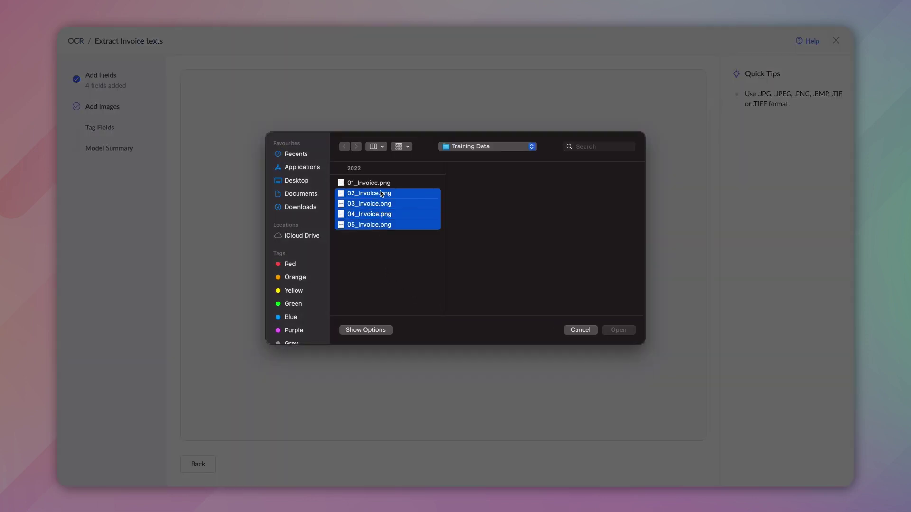
{"action": "left_click_drag", "start_coordinate": [380, 236], "coordinate": [389, 193]}
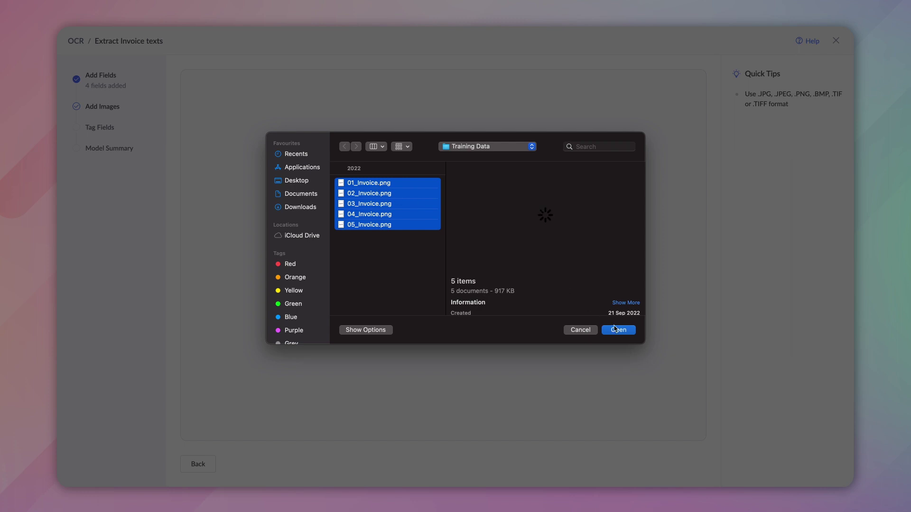
{"action": "left_click", "coordinate": [617, 331]}
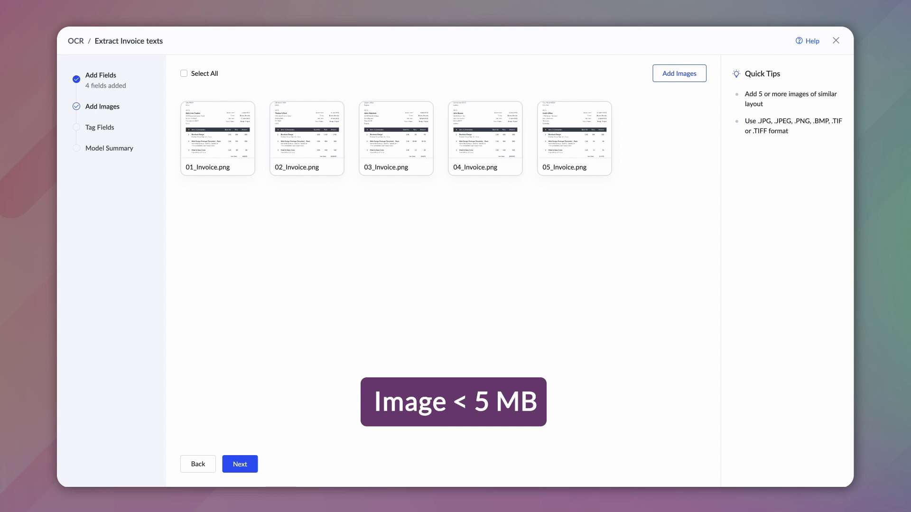
{"action": "left_click", "coordinate": [243, 465]}
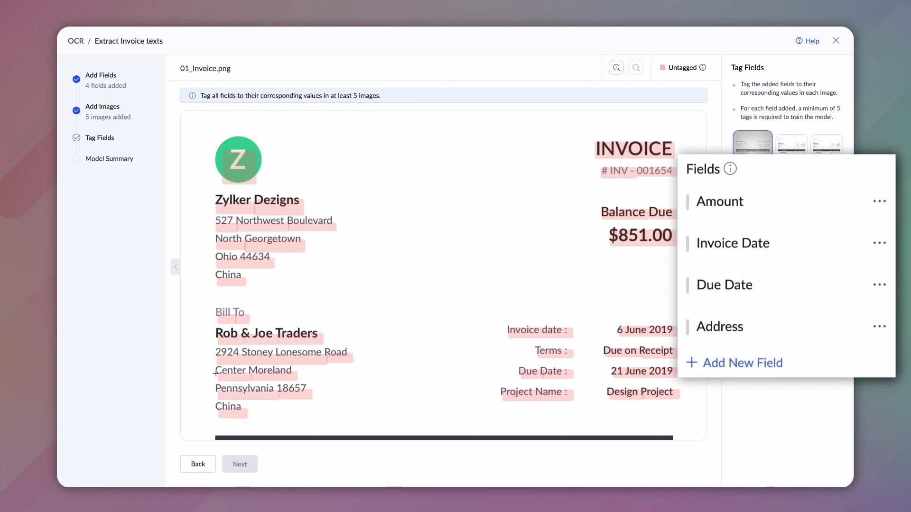
- Tag the Bill To address, $851.00 amount, 6 June 2019 invoice date and 21 June 2019 due date
{"action": "left_click_drag", "start_coordinate": [203, 324], "coordinate": [374, 428]}
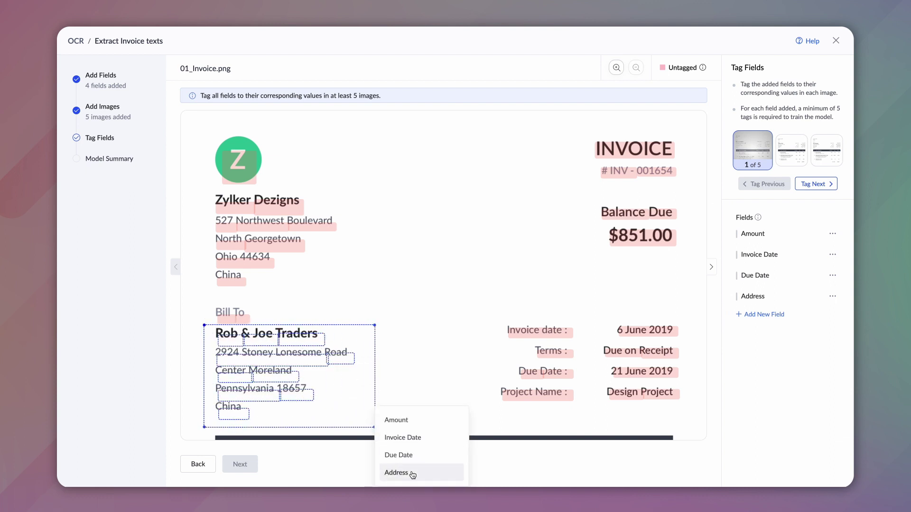
{"action": "left_click", "coordinate": [407, 473]}
{"action": "left_click", "coordinate": [643, 239]}
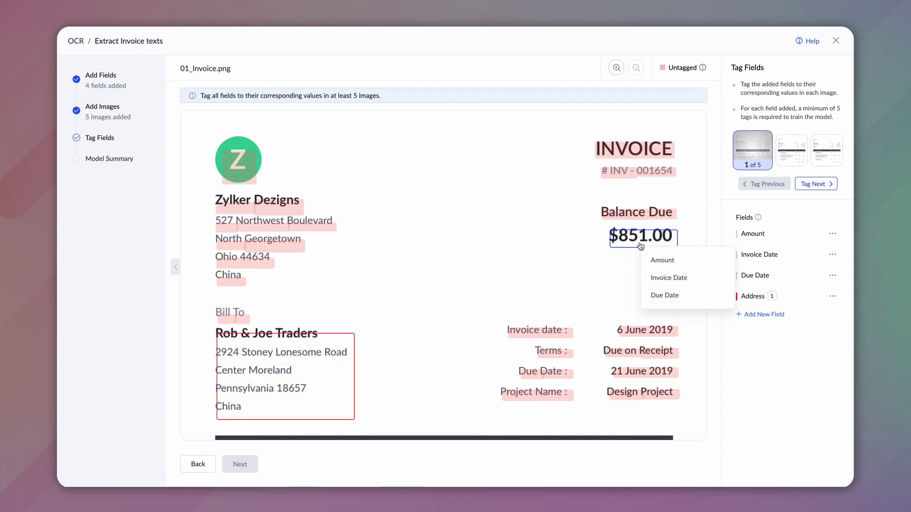
{"action": "left_click", "coordinate": [651, 259]}
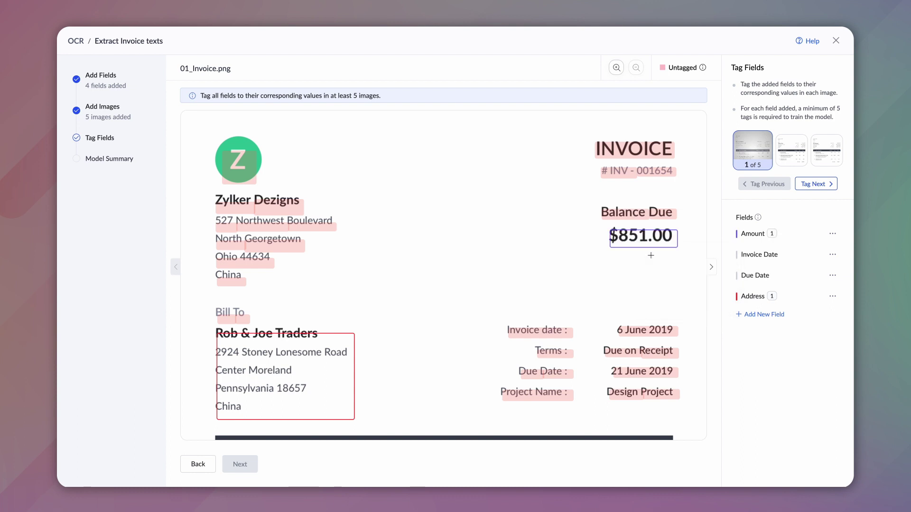
{"action": "left_click", "coordinate": [651, 332]}
{"action": "left_click", "coordinate": [687, 349]}
{"action": "left_click", "coordinate": [660, 375]}
{"action": "left_click", "coordinate": [683, 391]}
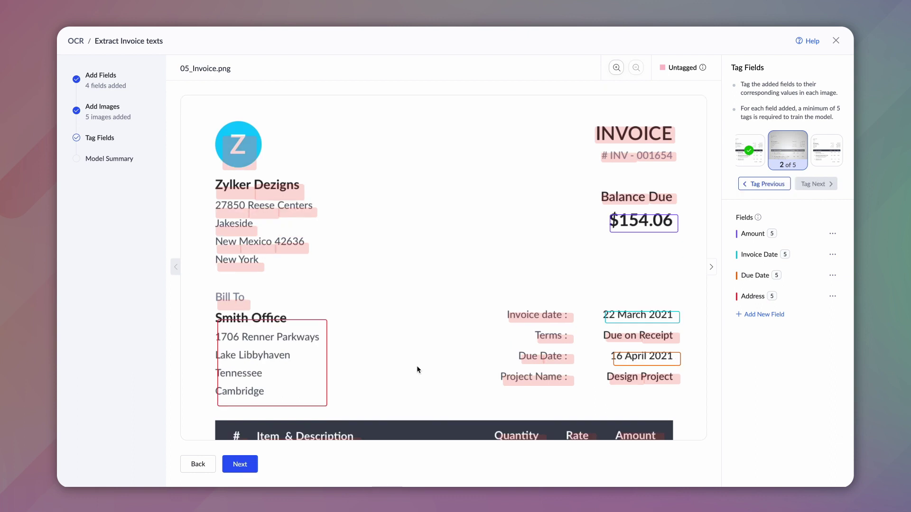
{"action": "left_click", "coordinate": [246, 464]}
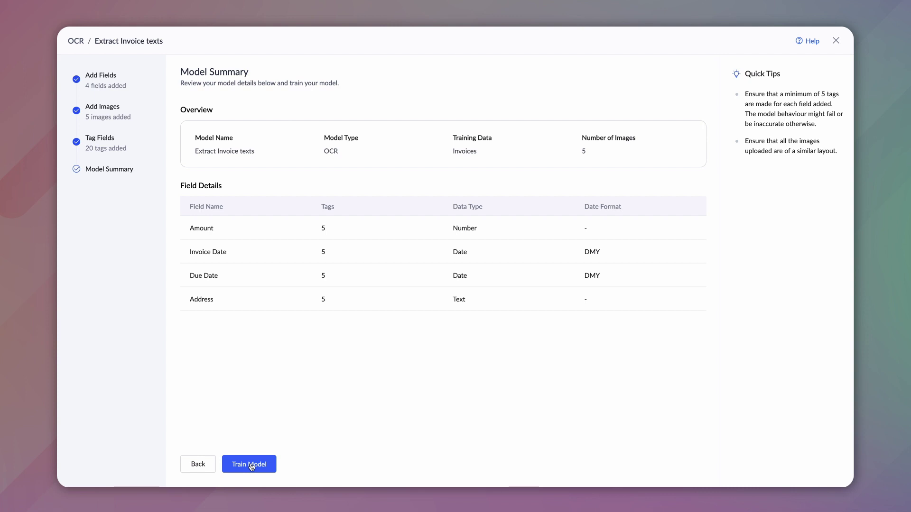
- Train the model from the Model Summary step
{"action": "left_click", "coordinate": [250, 465]}
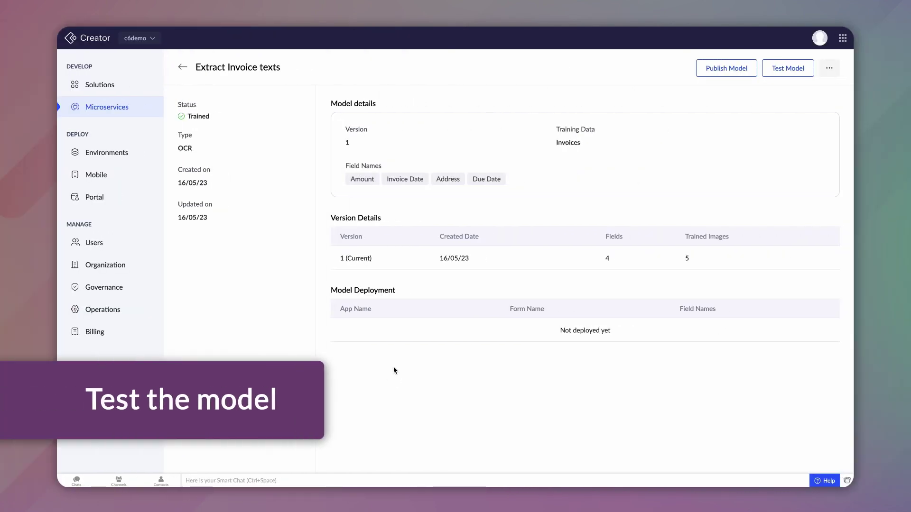
{"action": "left_click", "coordinate": [786, 68]}
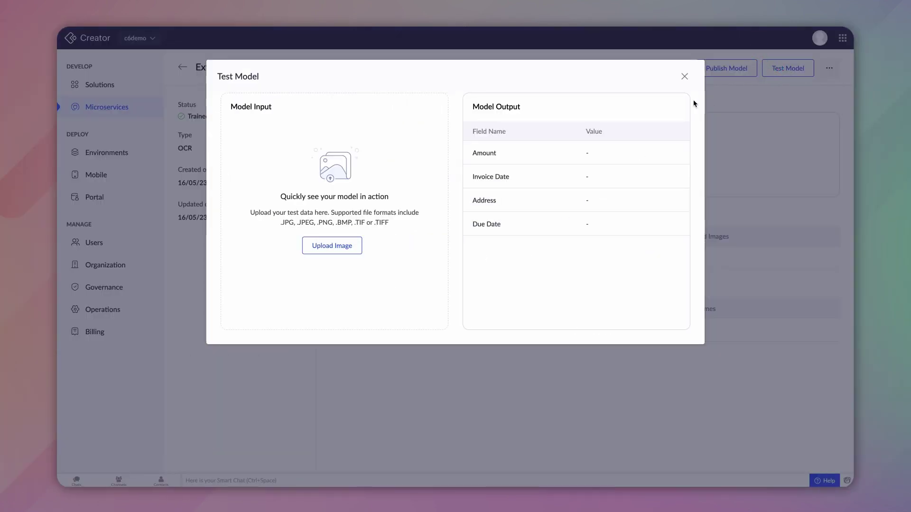
{"action": "left_click", "coordinate": [332, 246]}
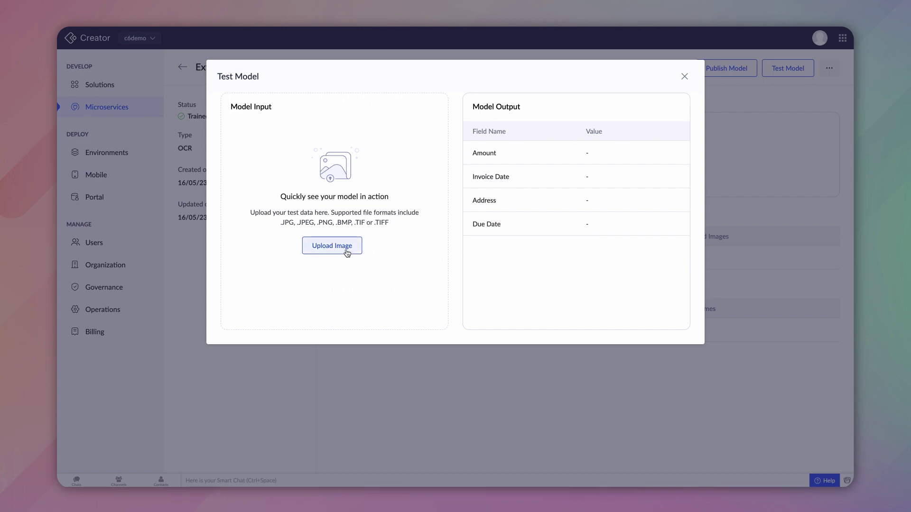
{"action": "left_click", "coordinate": [375, 217]}
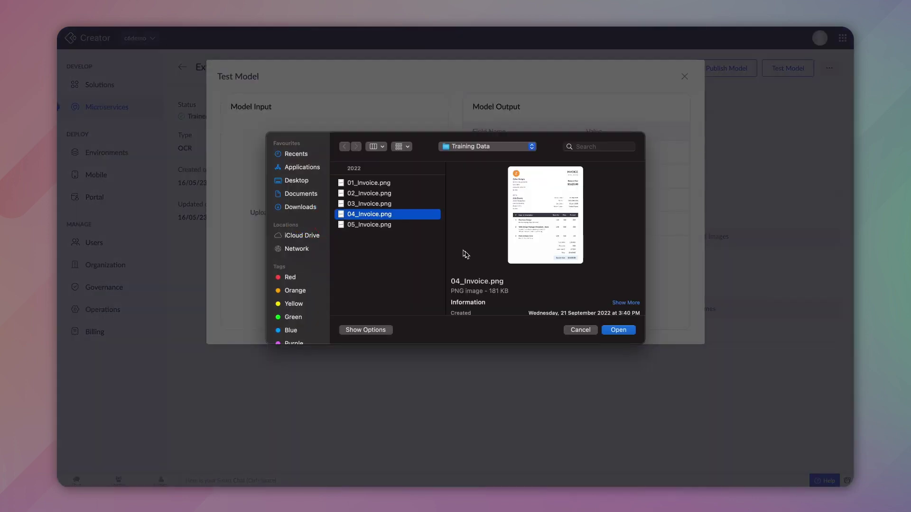
{"action": "left_click", "coordinate": [617, 329]}
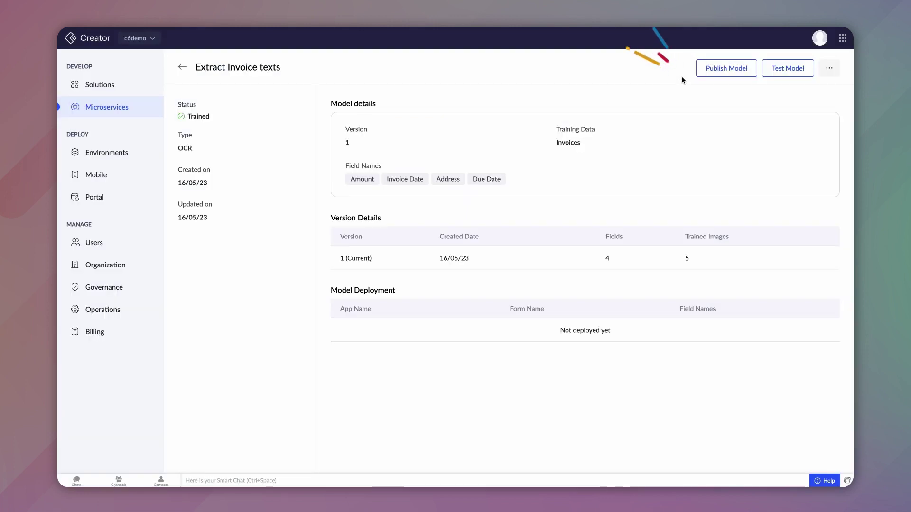
- Publish the Extract Invoice texts model and confirm publishing
{"action": "left_click", "coordinate": [705, 70]}
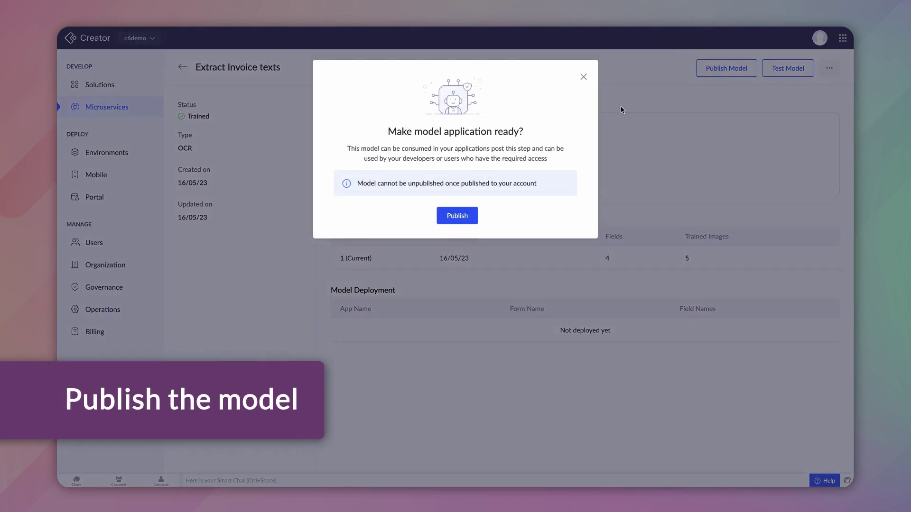
{"action": "left_click", "coordinate": [457, 216]}
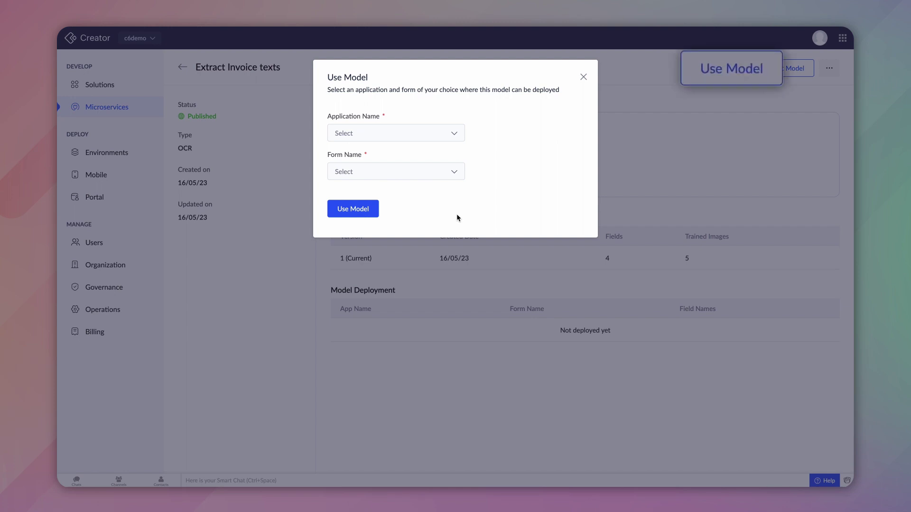
- Deploy the model to the Invoice details form of Zylker Home Appliances
{"action": "left_click", "coordinate": [420, 137]}
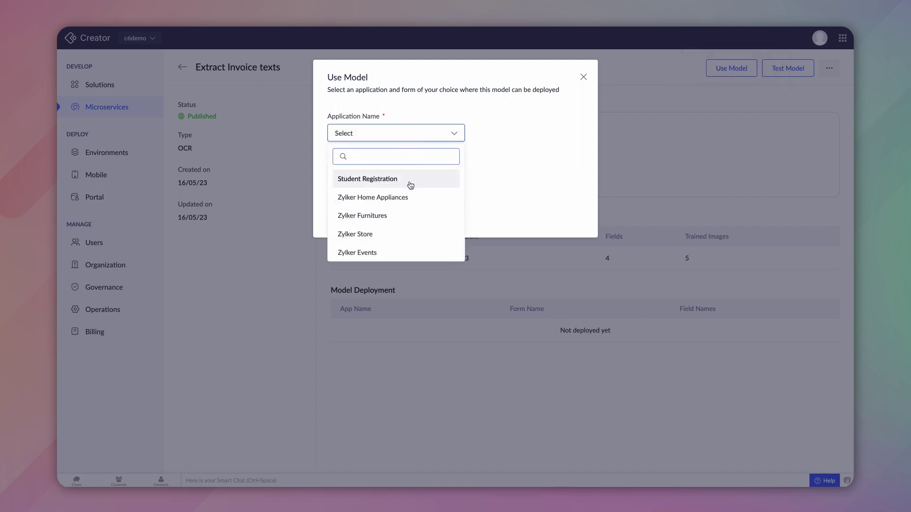
{"action": "left_click", "coordinate": [408, 197]}
{"action": "left_click", "coordinate": [415, 173]}
{"action": "scroll", "coordinate": [397, 261], "scroll_direction": "down", "scroll_amount": 1}
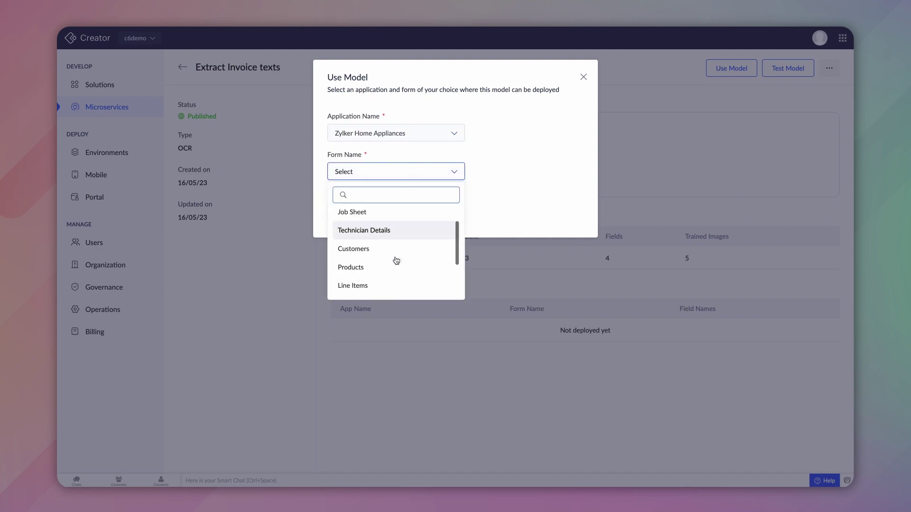
{"action": "scroll", "coordinate": [383, 282], "scroll_direction": "down", "scroll_amount": 2}
{"action": "left_click", "coordinate": [383, 282]}
{"action": "left_click", "coordinate": [363, 212]}
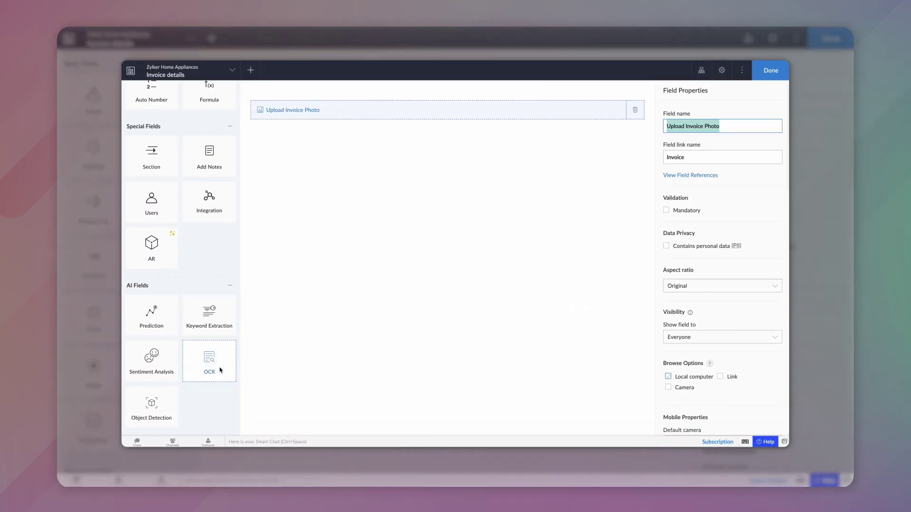
- Add an OCR field below Upload Invoice Photo that uses Extract Invoice texts
{"action": "left_click_drag", "start_coordinate": [215, 371], "coordinate": [347, 151]}
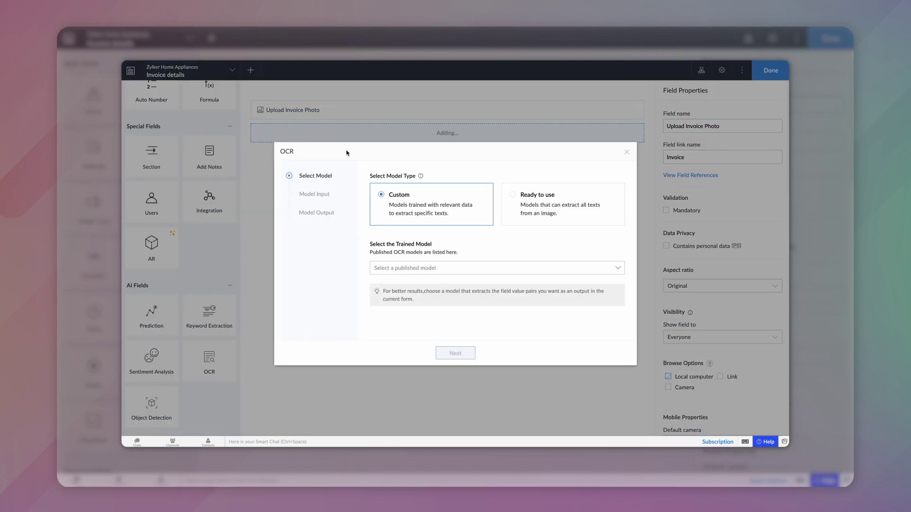
{"action": "left_click", "coordinate": [391, 268]}
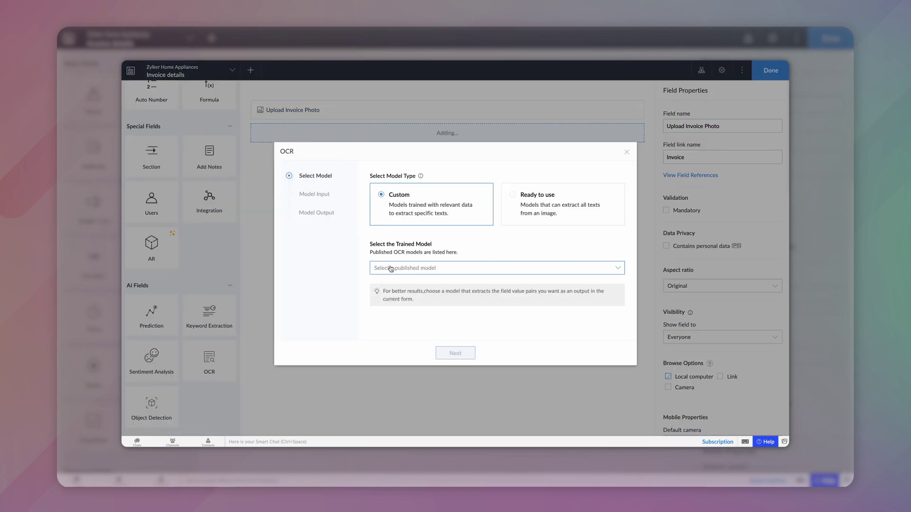
{"action": "left_click", "coordinate": [393, 283]}
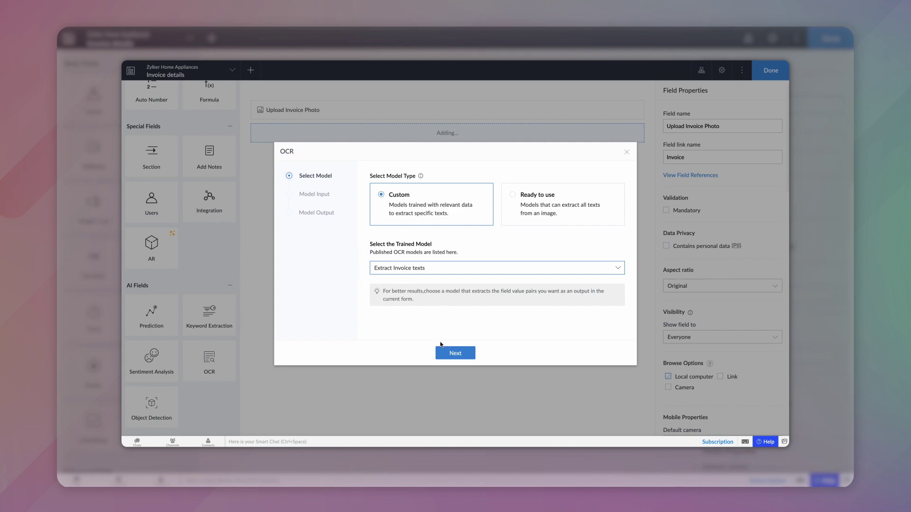
{"action": "left_click", "coordinate": [456, 353]}
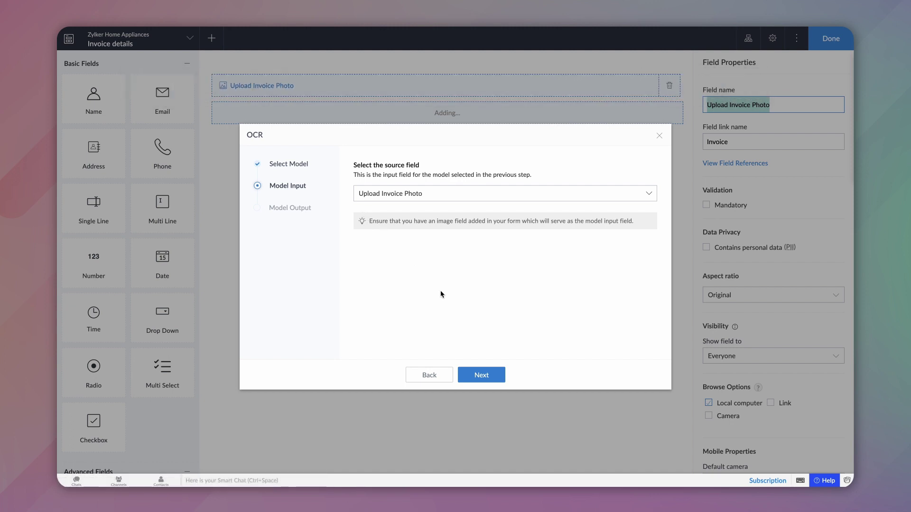
- Accept Upload Invoice Photo as the input and keep all four extracted outputs selected
{"action": "left_click", "coordinate": [491, 375]}
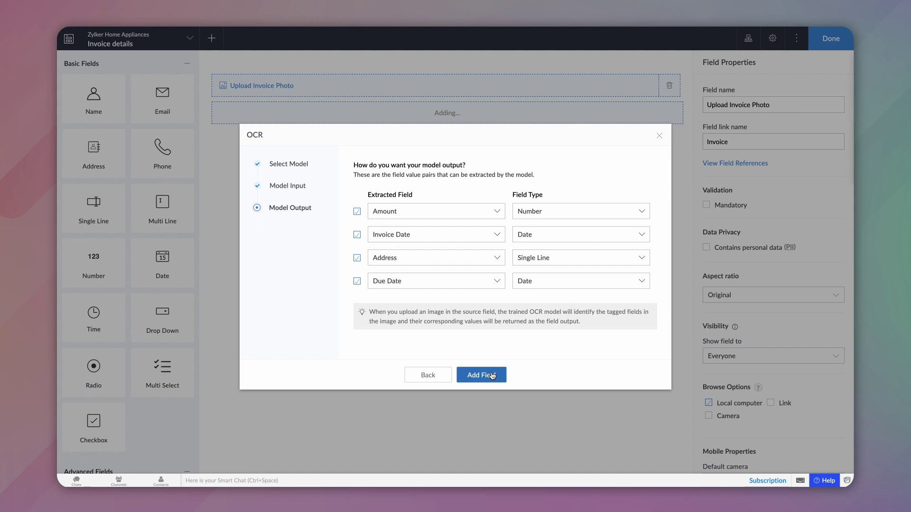
{"action": "left_click", "coordinate": [357, 213]}
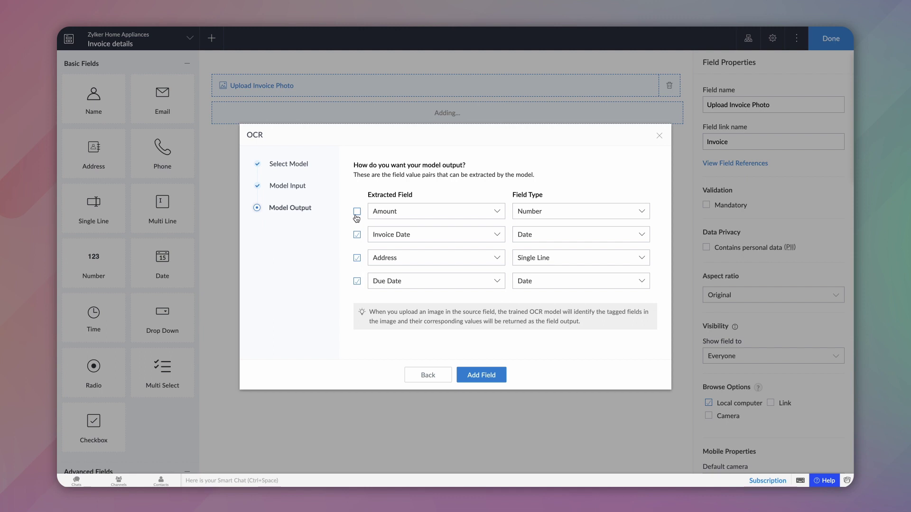
{"action": "left_click", "coordinate": [357, 212]}
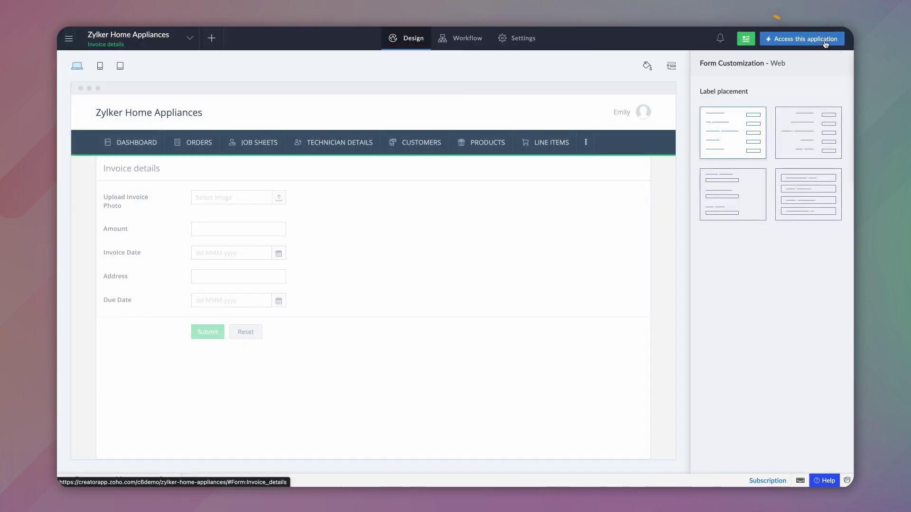
- In the live app, attach 06_Invoice.png from Test Data to Upload Invoice Photo
{"action": "left_click", "coordinate": [825, 44]}
{"action": "left_click", "coordinate": [335, 151]}
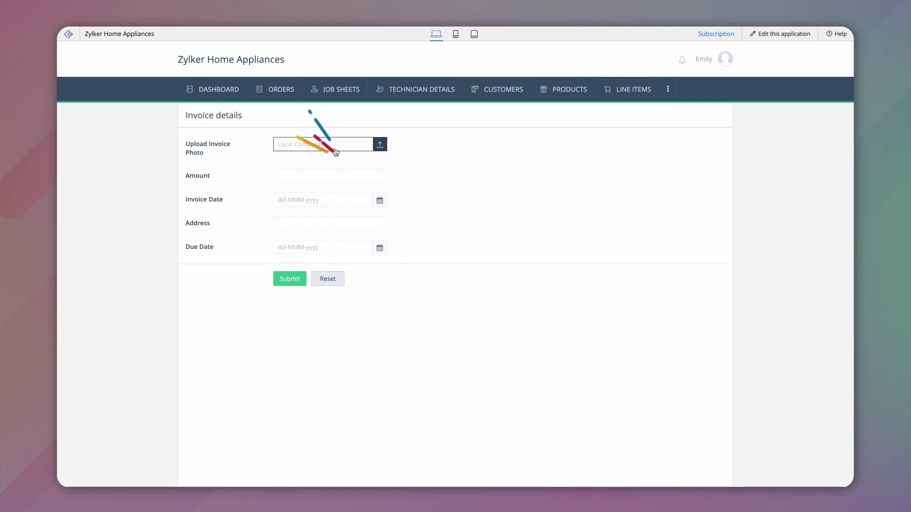
{"action": "left_click", "coordinate": [484, 183]}
{"action": "left_click", "coordinate": [567, 185]}
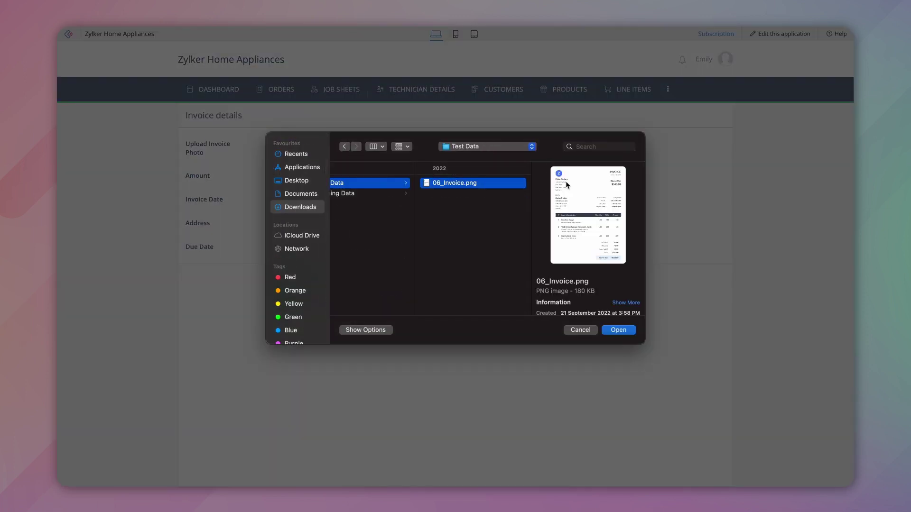
{"action": "left_click", "coordinate": [617, 330]}
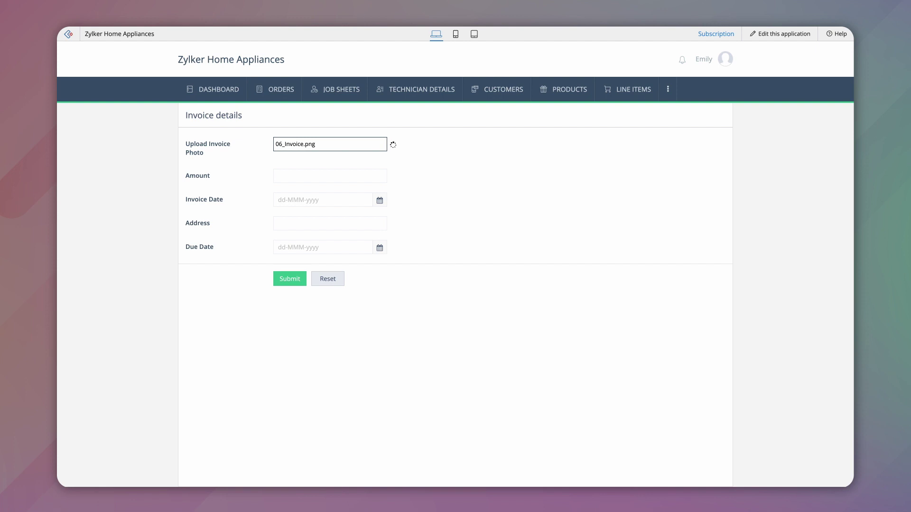